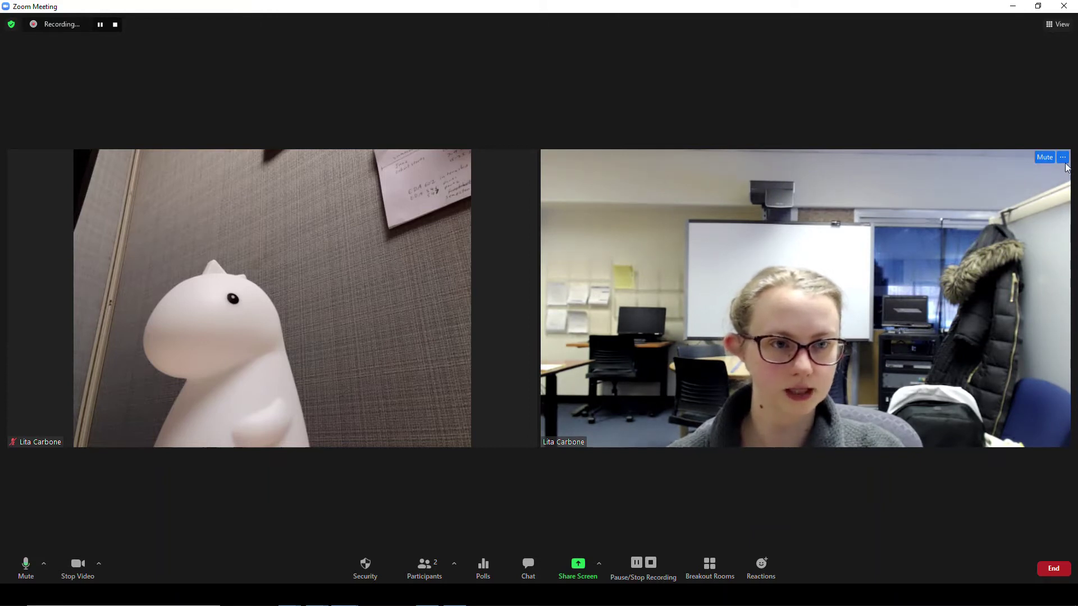
- Pin your own video full-size, then share the Zoom Security slideshow browser window
left_click(1063, 157)
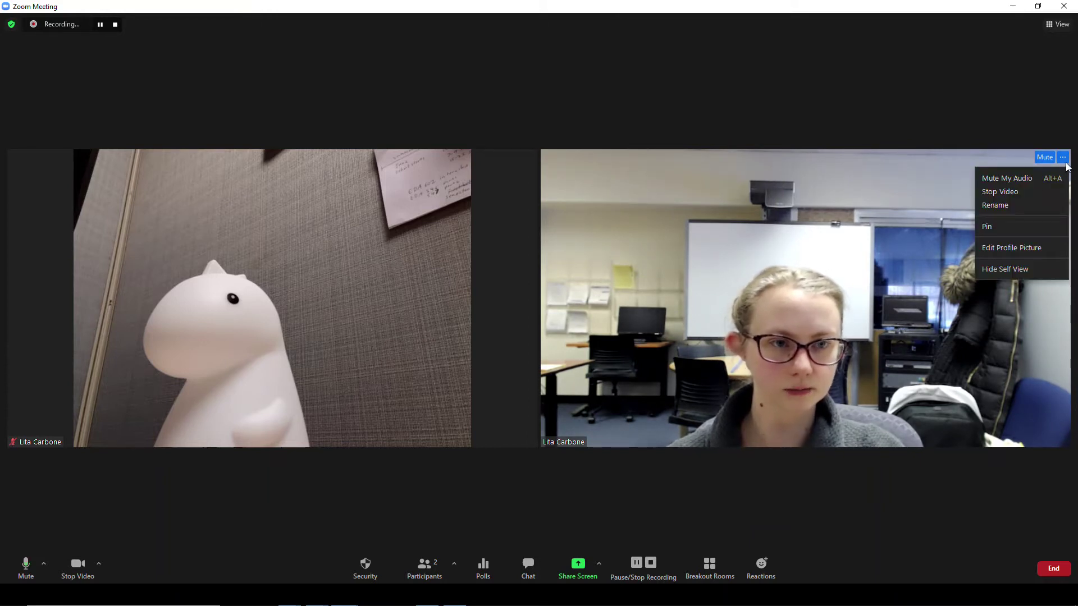
left_click(1027, 230)
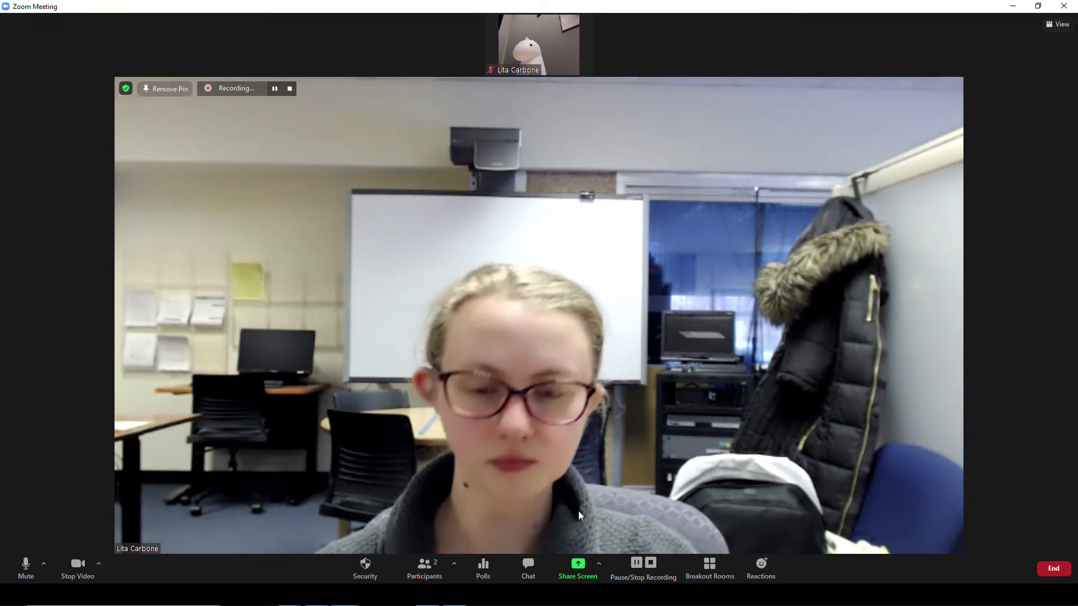
left_click(584, 568)
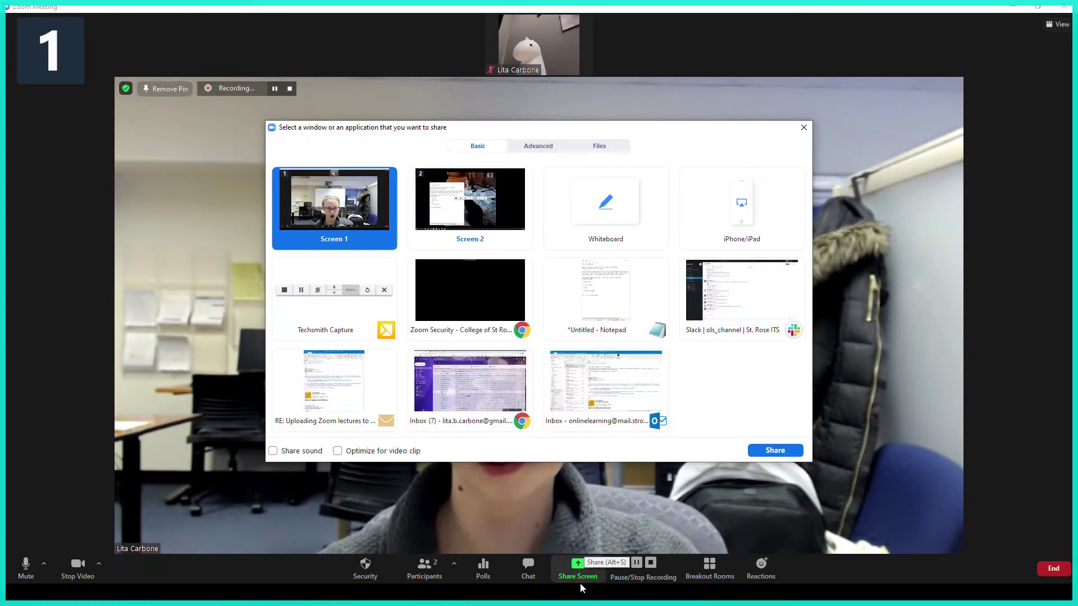
left_click(466, 301)
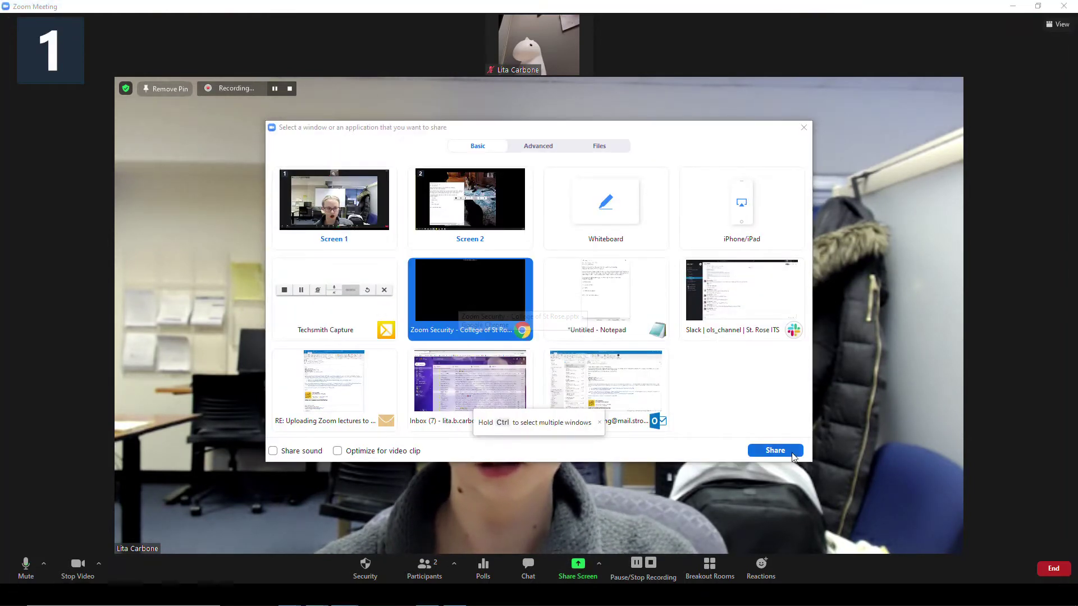
left_click(775, 450)
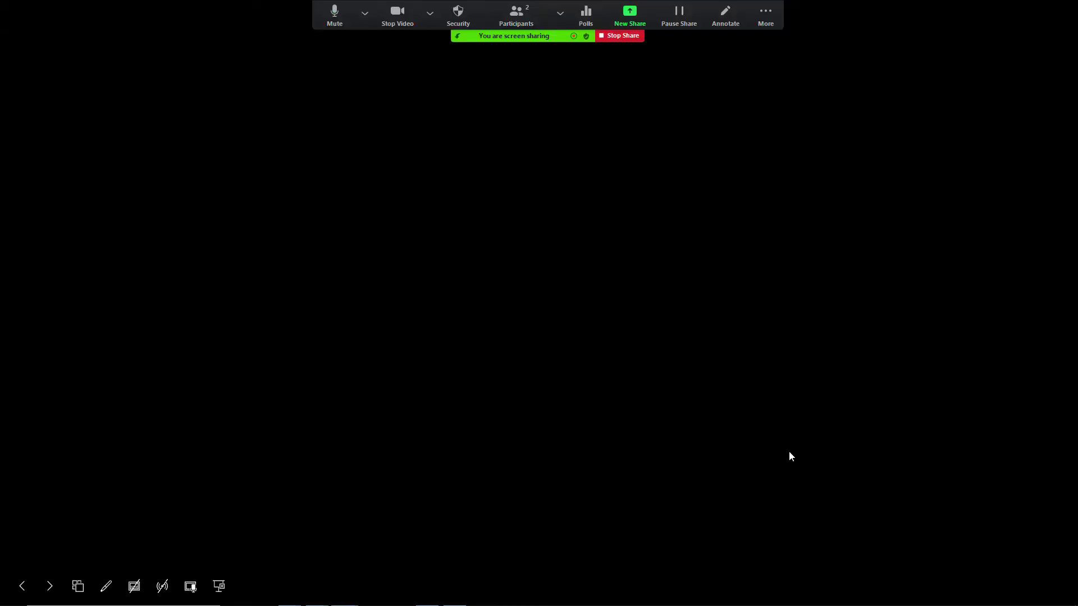
- Go back four slides to the 'Zoom Security Features' title slide and show the floating video panel
left_click(21, 587)
left_click(21, 587)
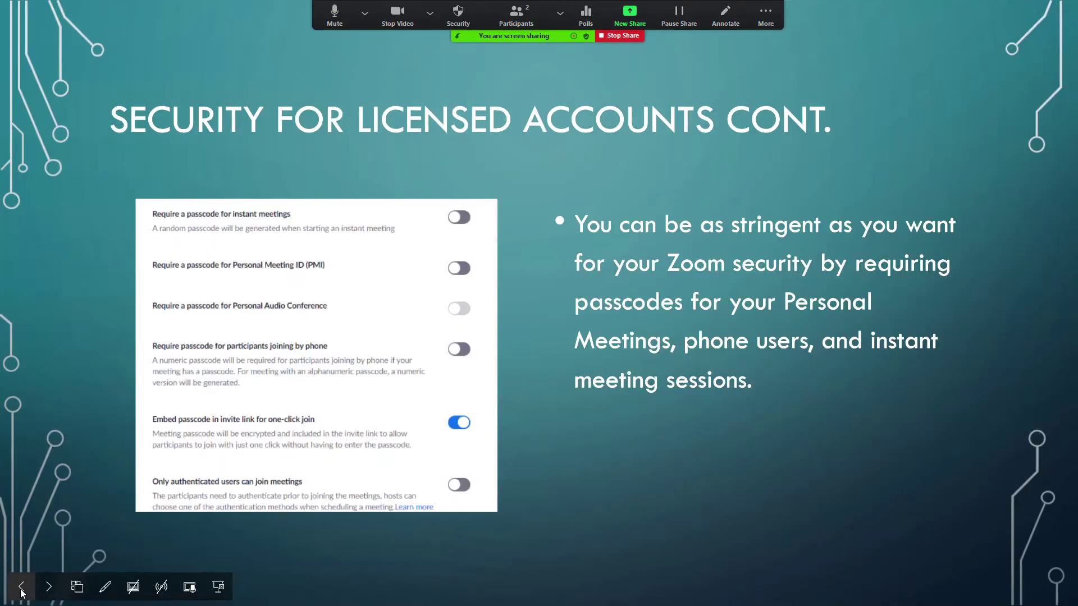
left_click(23, 588)
left_click(22, 587)
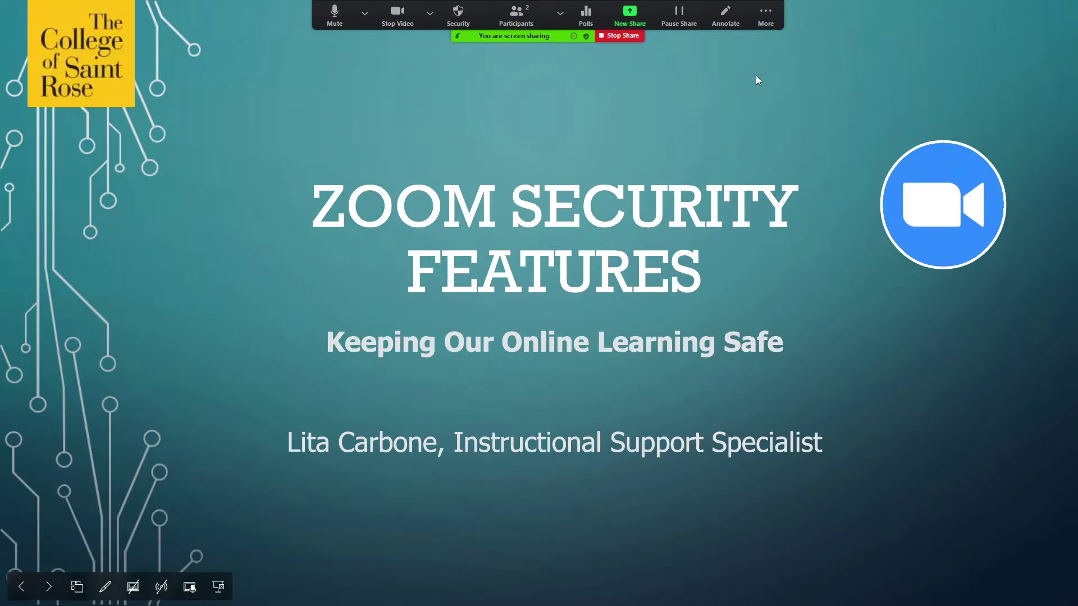
left_click(767, 15)
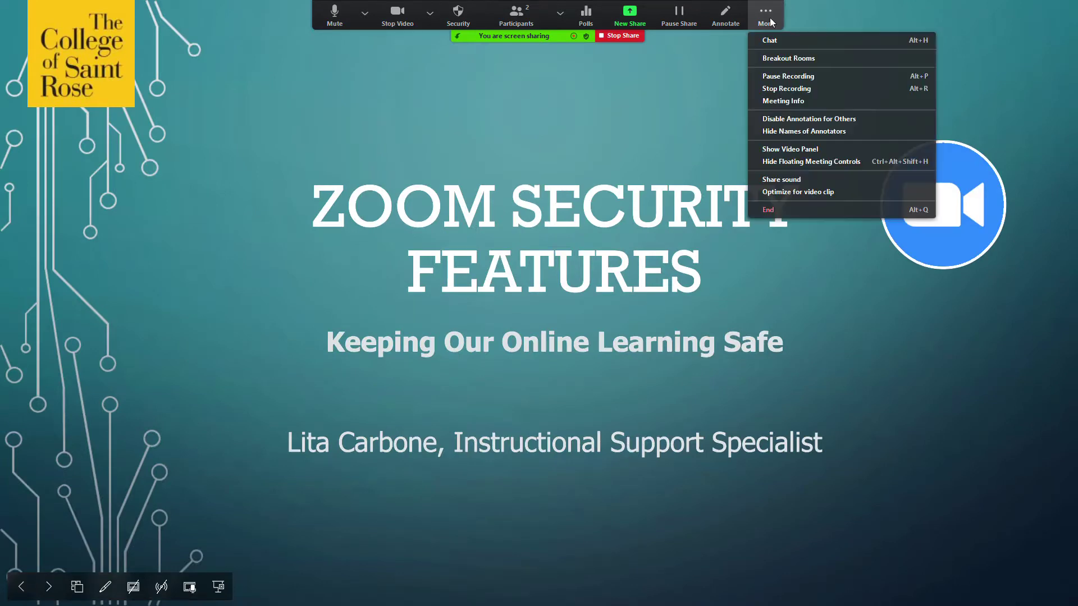
left_click(800, 149)
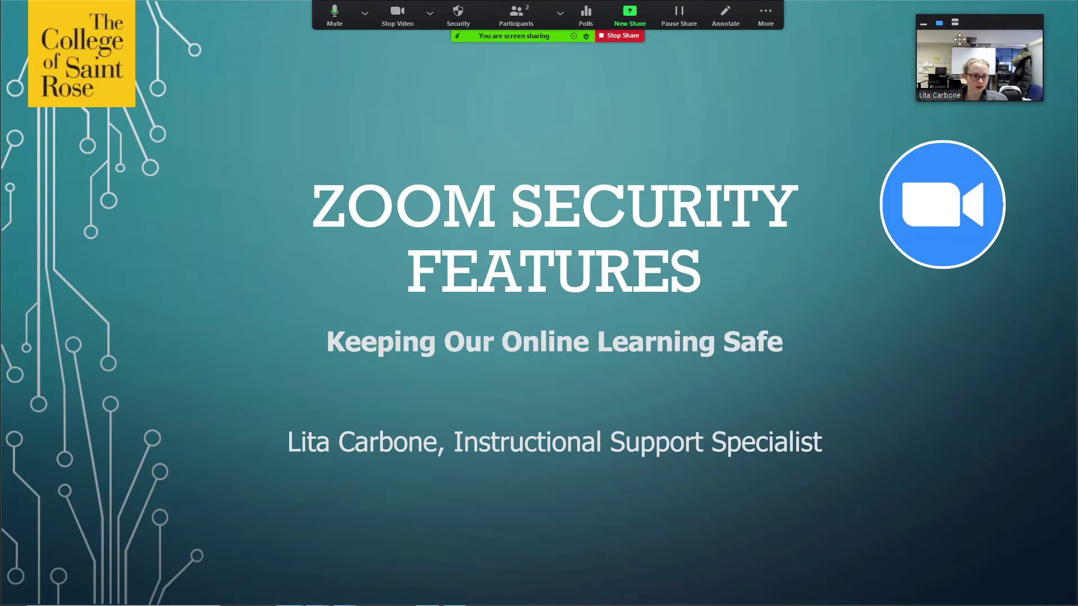
- Stack both videos in the panel, advance to 'What Is Zoombombing?', and hide the video panel
left_click(955, 23)
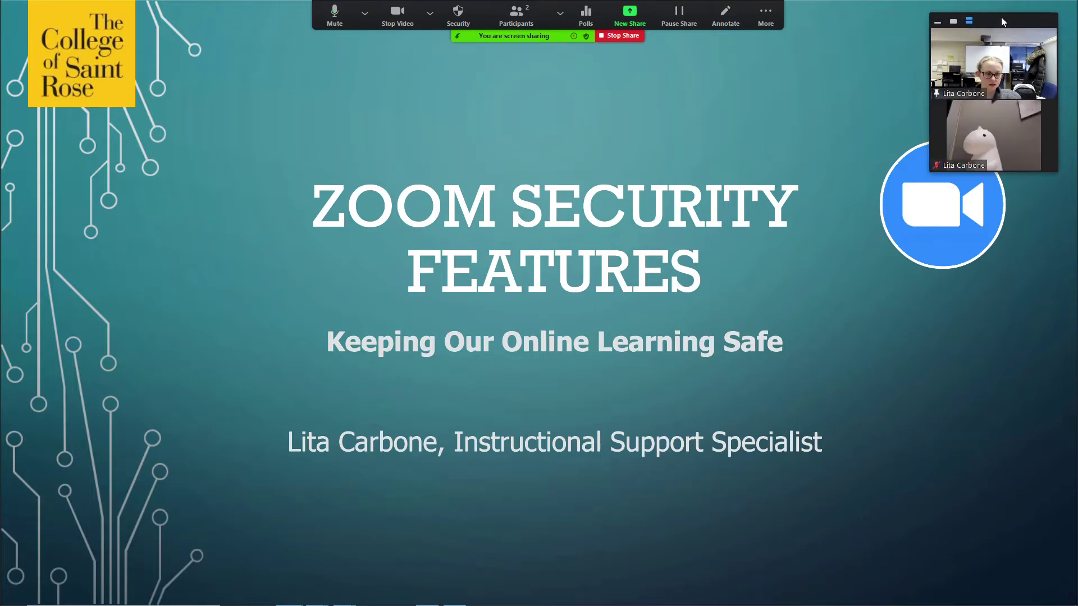
left_click_drag(1002, 22, 1011, 19)
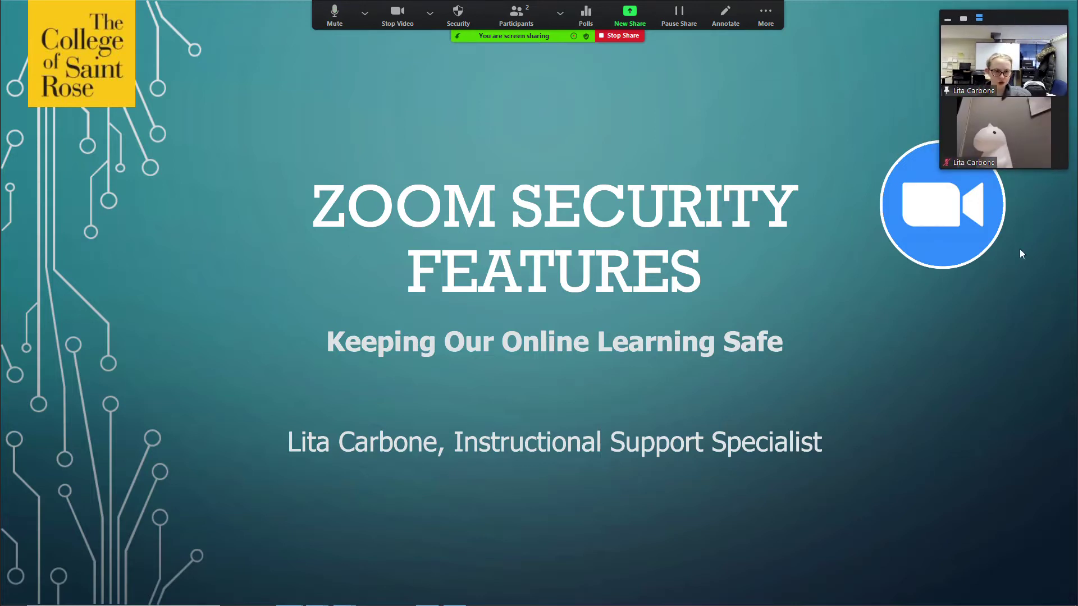
left_click(1019, 369)
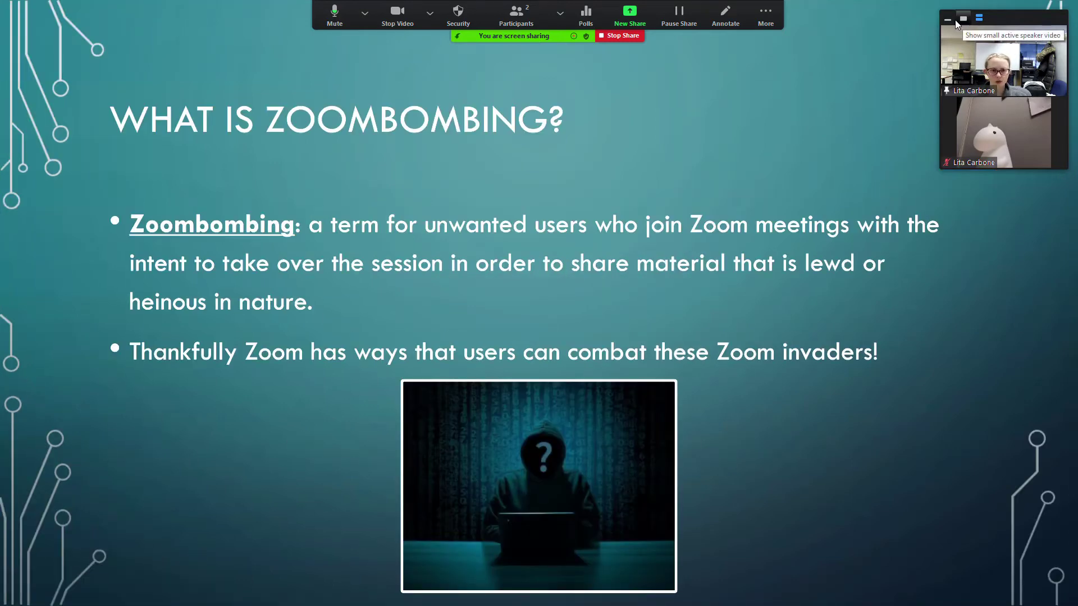
left_click(774, 12)
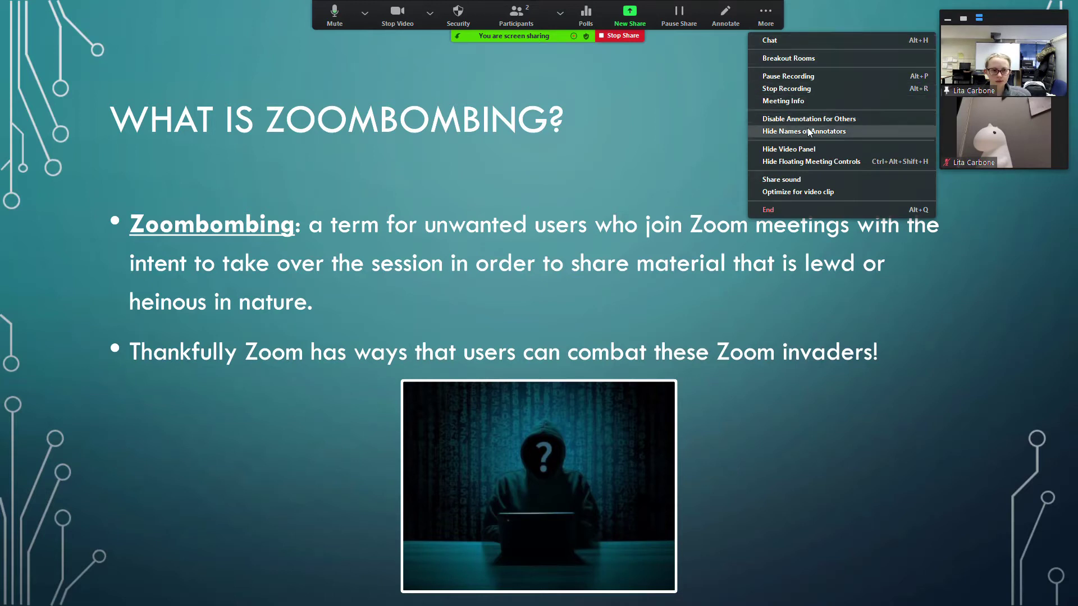
left_click(825, 154)
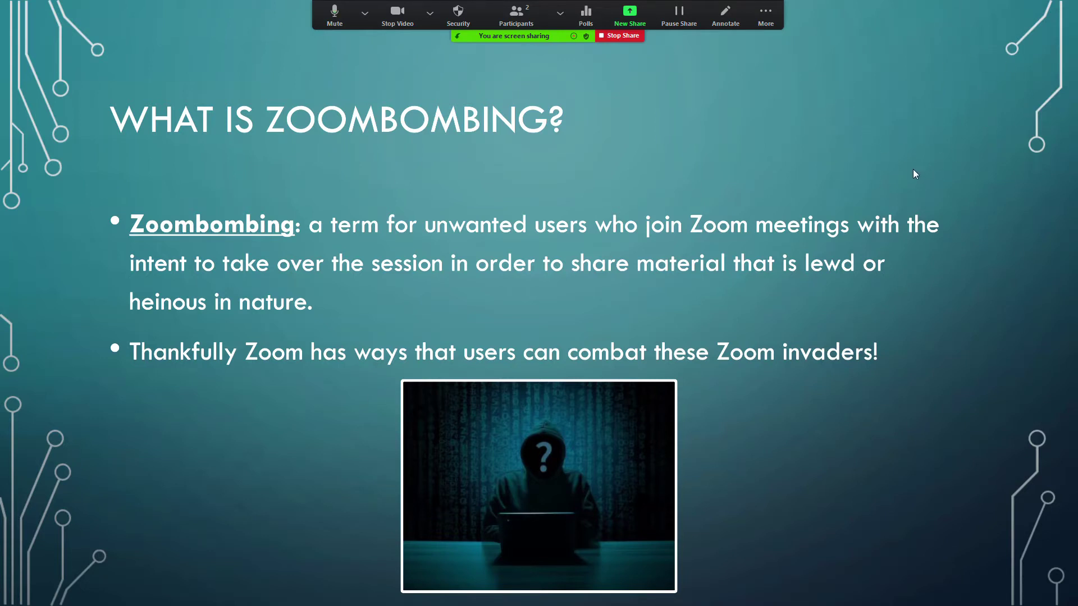
- Show the video panel again, move it toward the right edge, then hide it
left_click(766, 15)
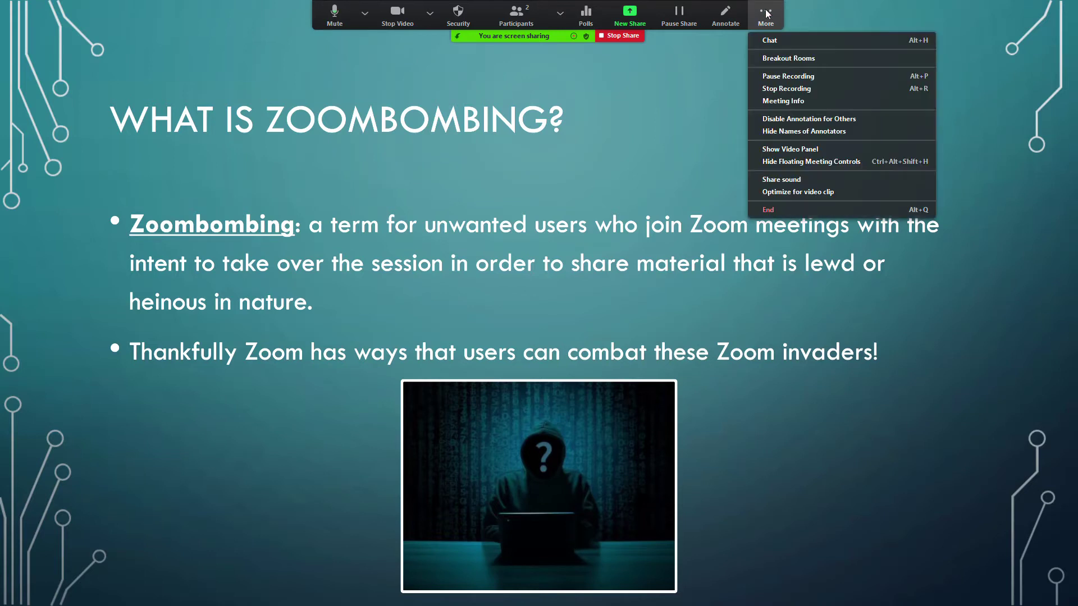
left_click(836, 150)
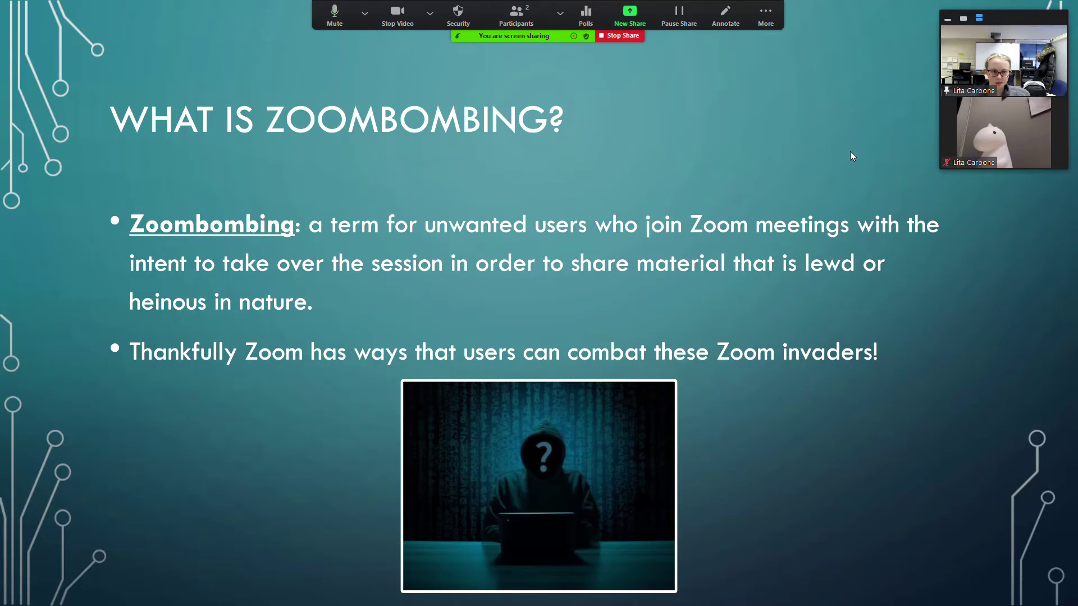
left_click_drag(994, 18, 957, 20)
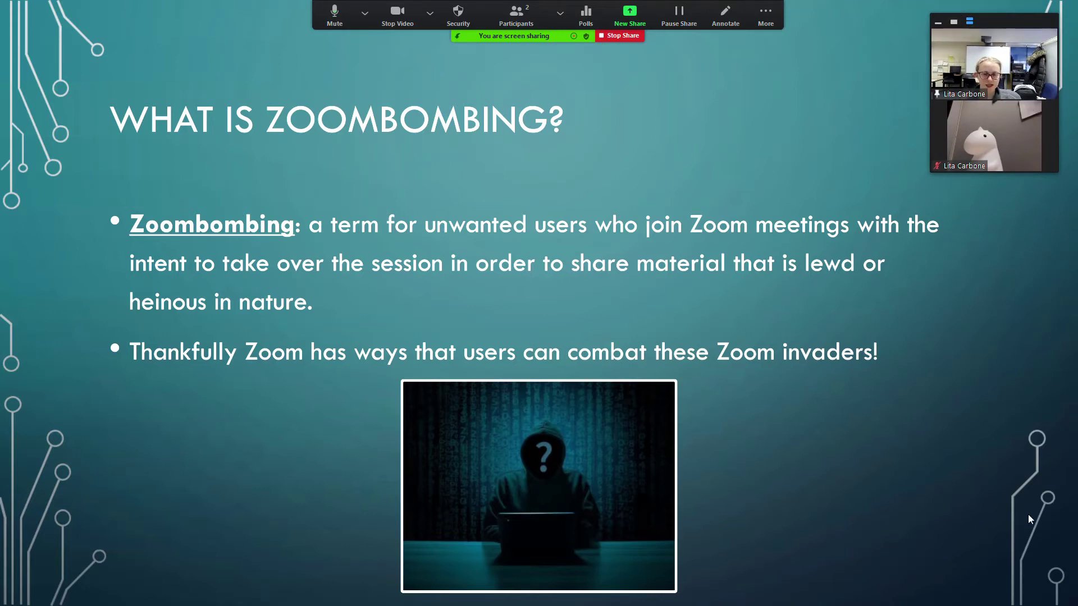
mouse_move(953, 166)
left_click(768, 16)
left_click(766, 19)
left_click(773, 23)
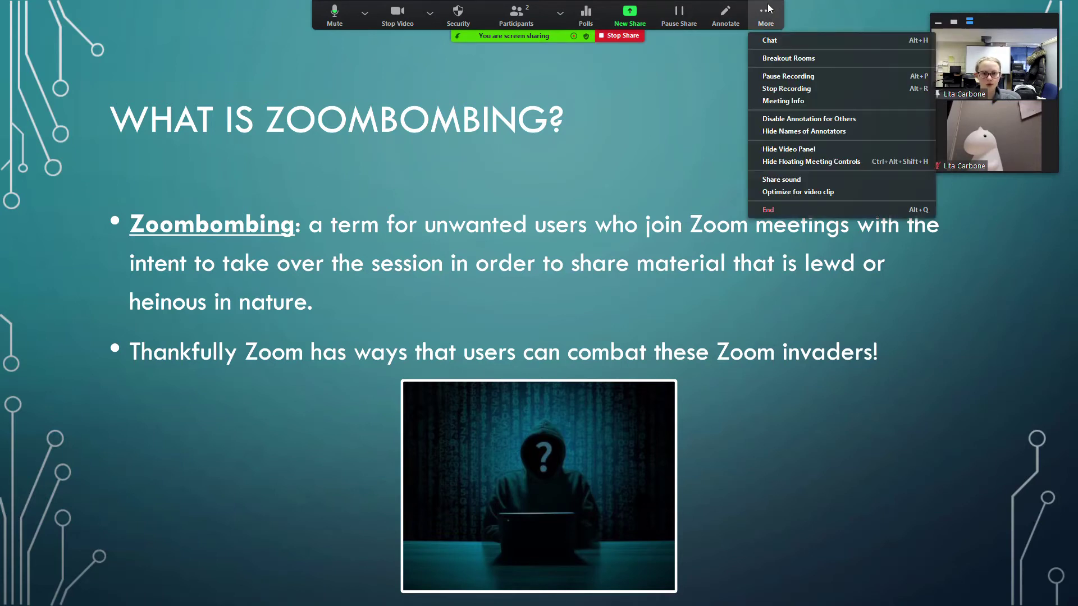
left_click(834, 148)
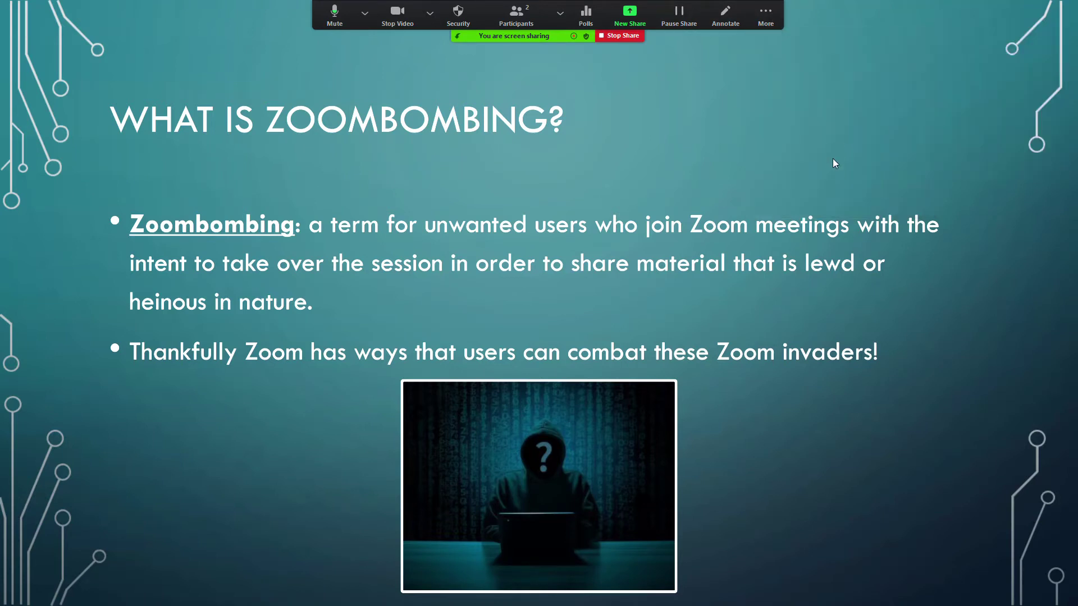
left_click(515, 17)
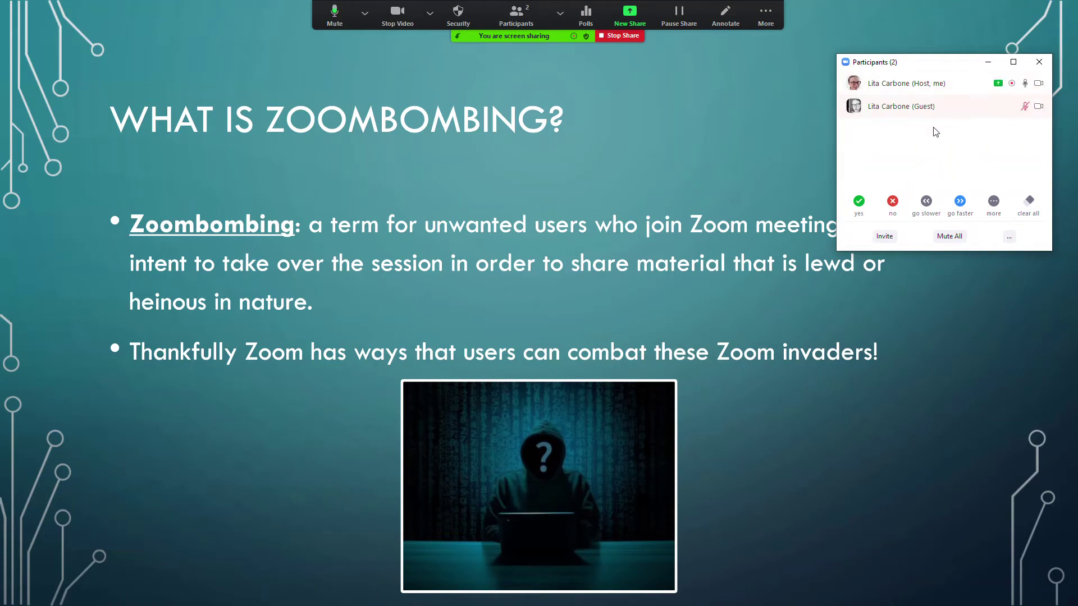
left_click(1009, 237)
left_click(1004, 180)
mouse_move(1032, 117)
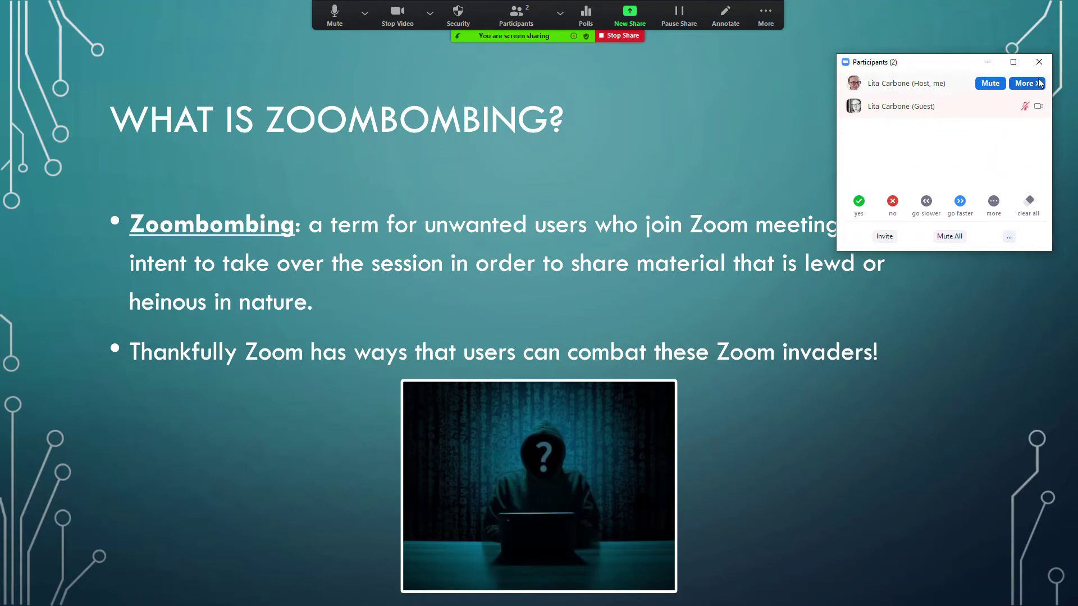
left_click(1039, 62)
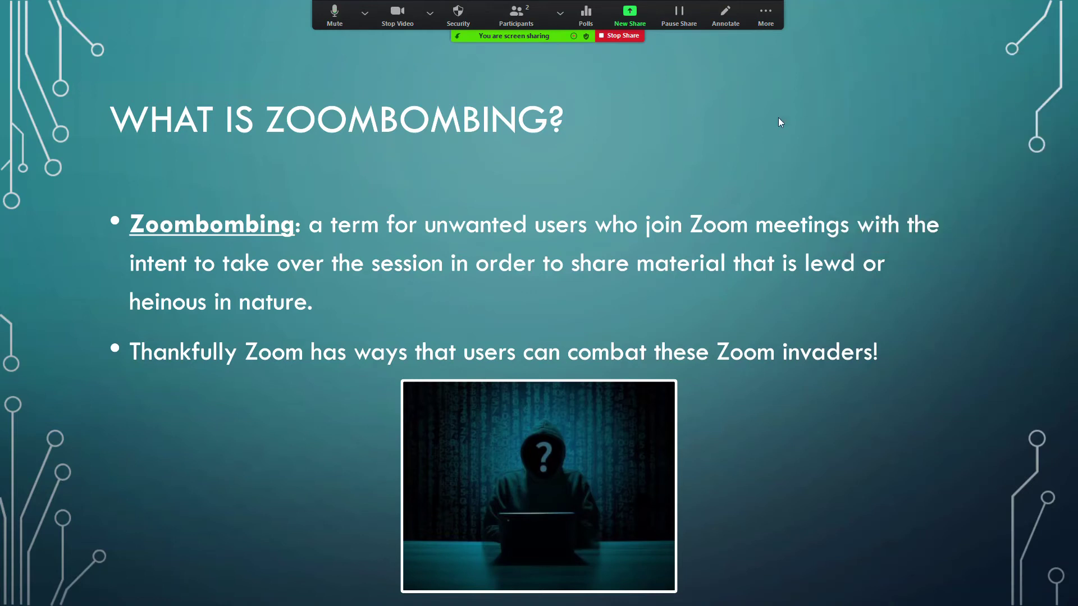
- End the slideshow screen share and stop the meeting recording
left_click(619, 36)
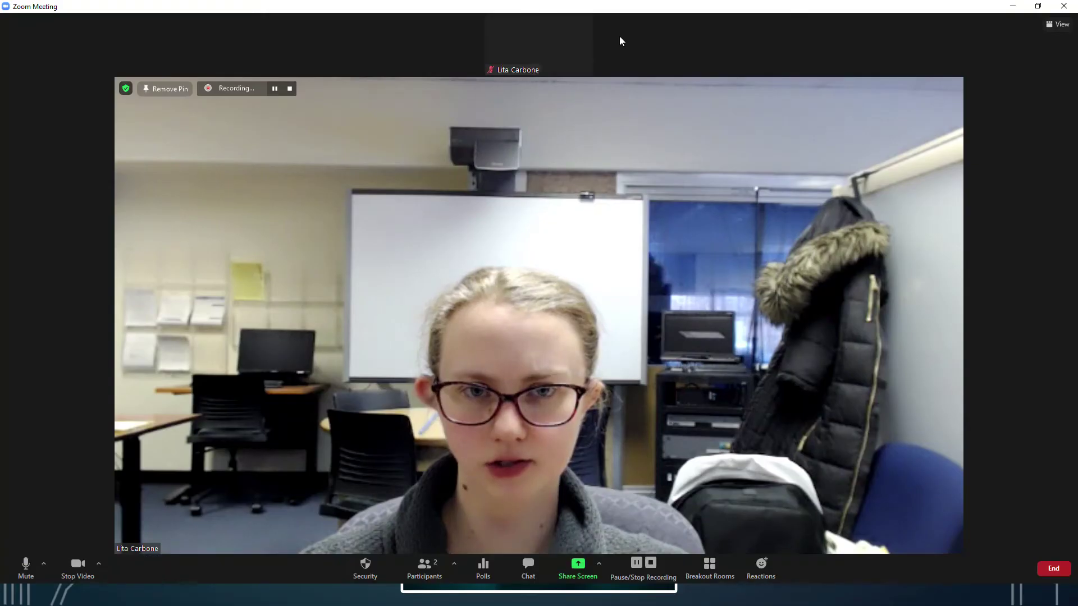
left_click(651, 563)
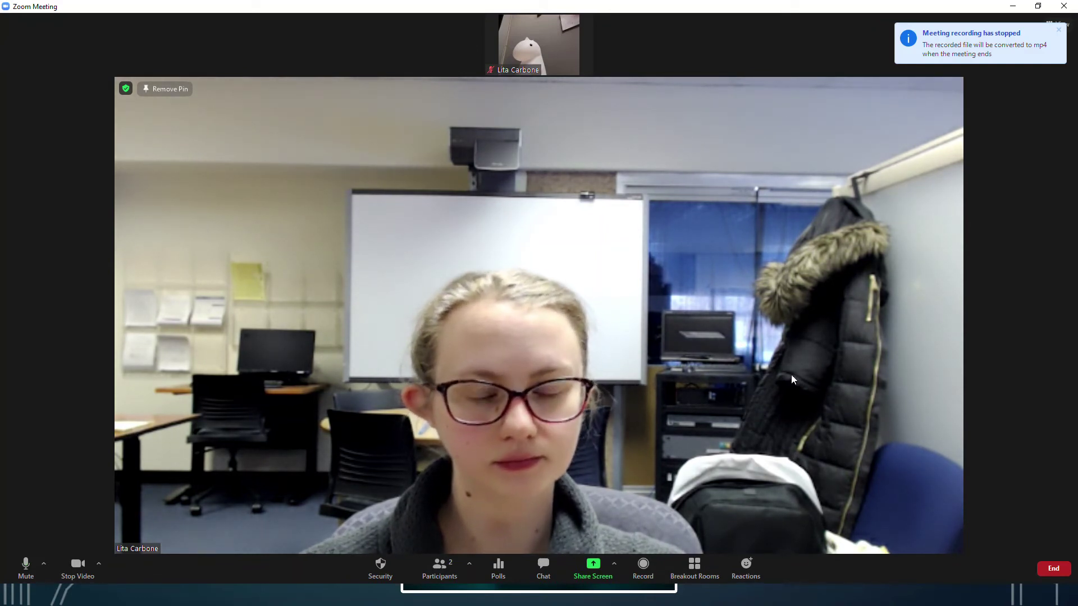
- End the meeting for all participants so the recording converts and its folder opens
left_click(1047, 568)
left_click(1019, 522)
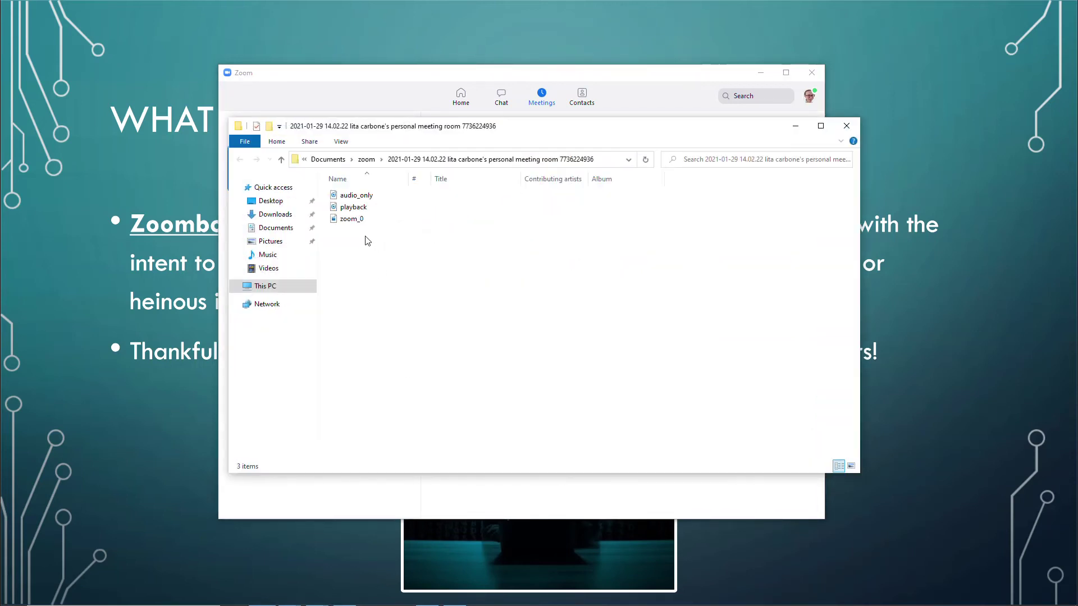
- Play zoom_0 in Movies & TV, mute it, and jump to about 1:13 where the slideshow appears
double_click(364, 220)
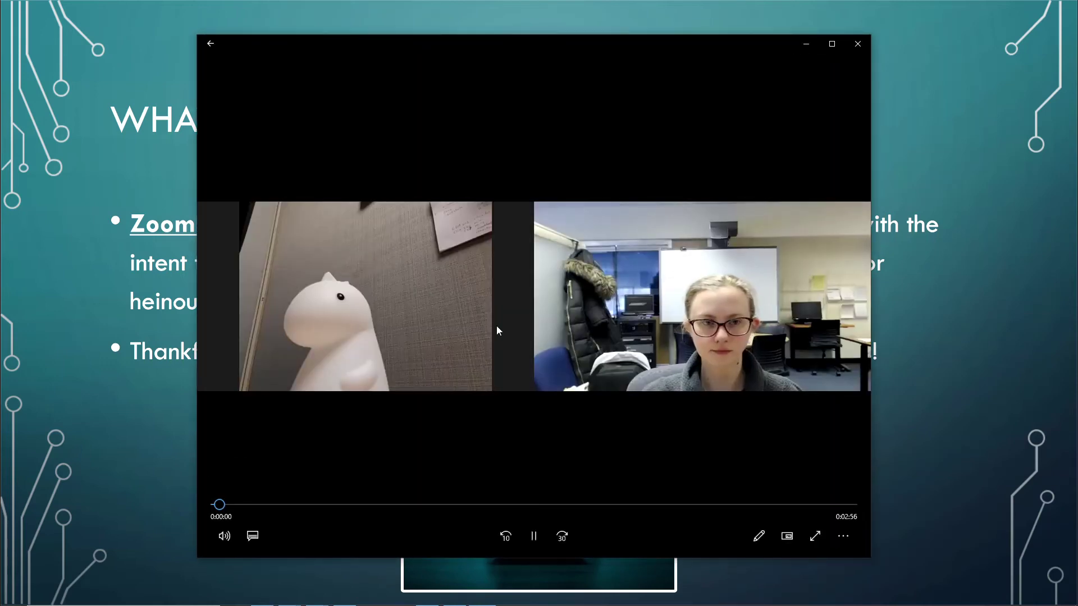
left_click(230, 537)
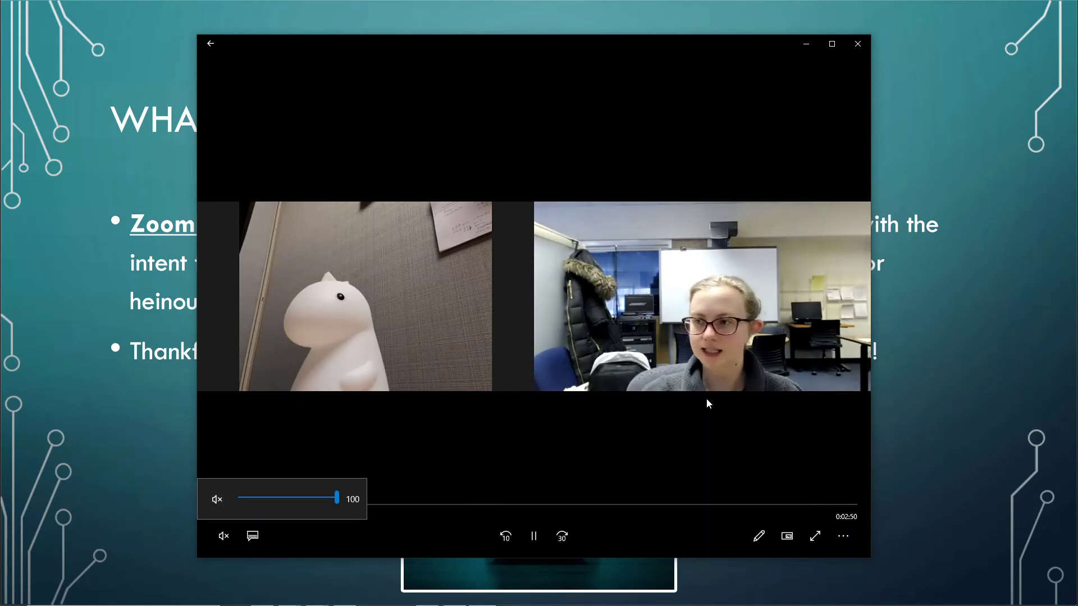
mouse_move(594, 402)
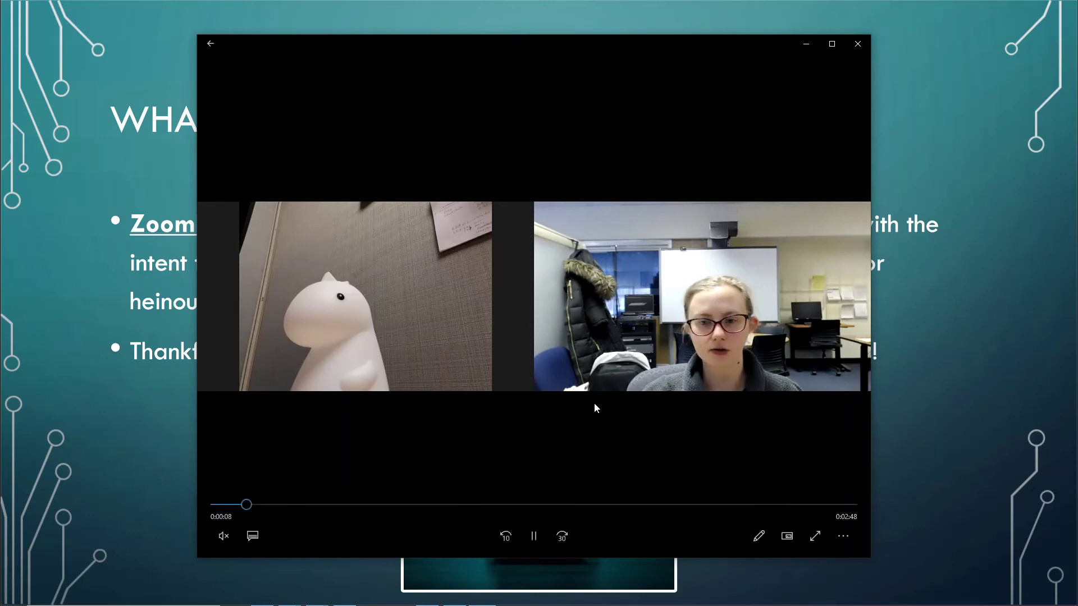
left_click(478, 505)
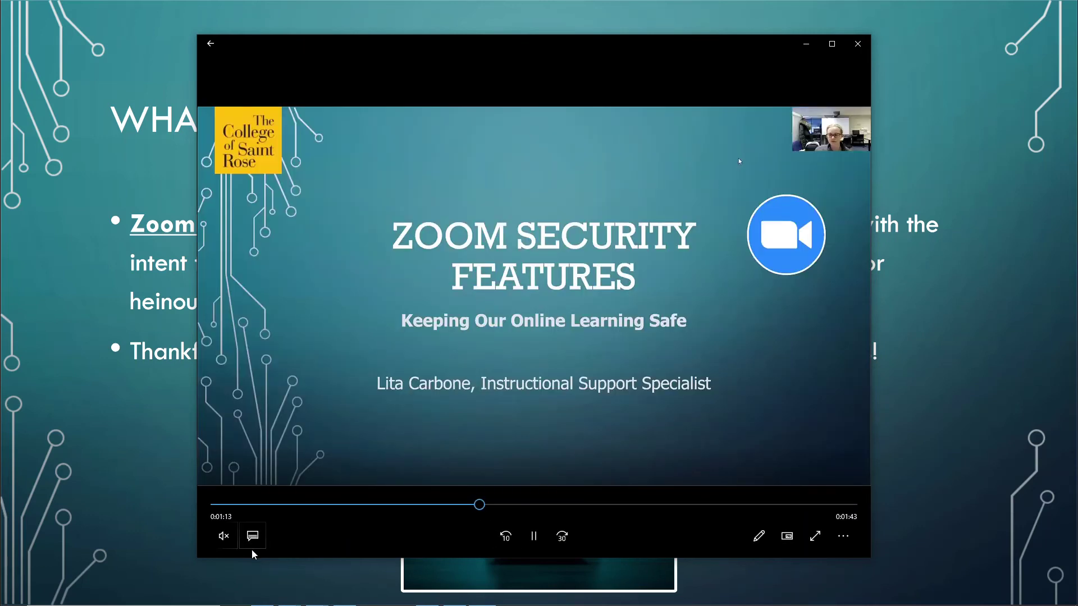